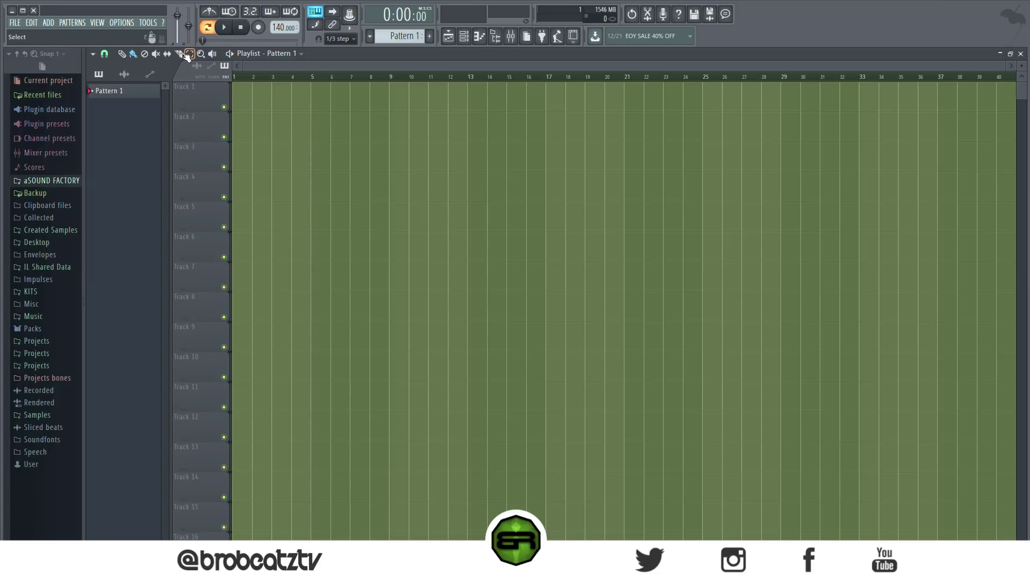
- Try a bright green playlist grid colour through the View > Grid color picker
{"action": "left_click", "coordinate": [94, 54]}
{"action": "mouse_move", "coordinate": [121, 89]}
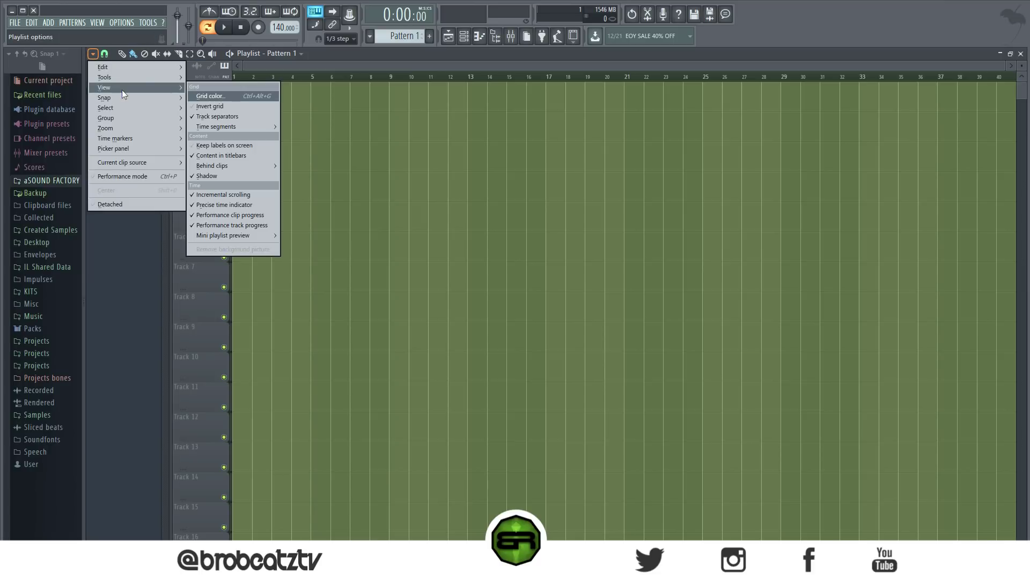
{"action": "left_click", "coordinate": [214, 95]}
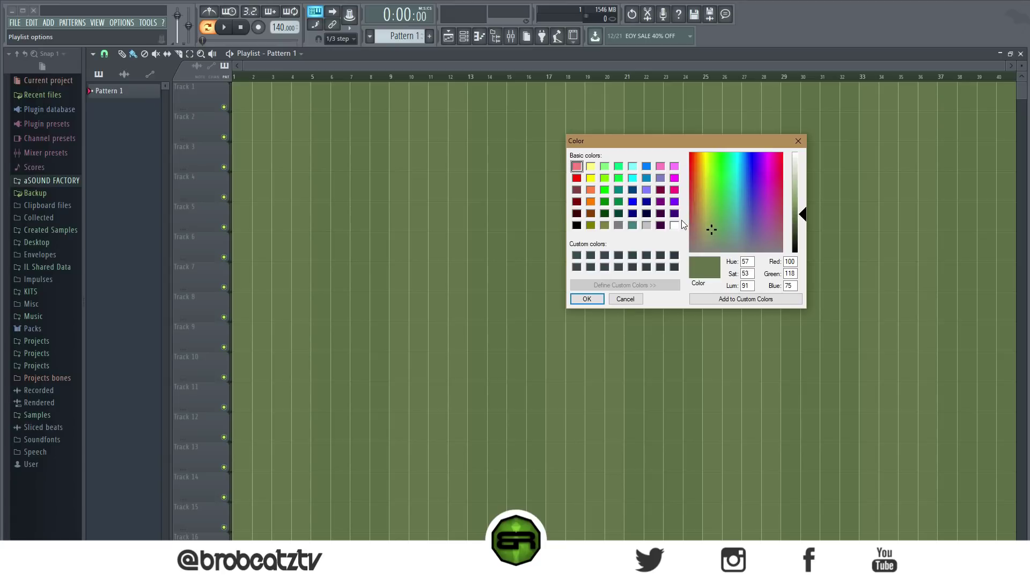
{"action": "left_click_drag", "start_coordinate": [699, 230], "coordinate": [709, 182]}
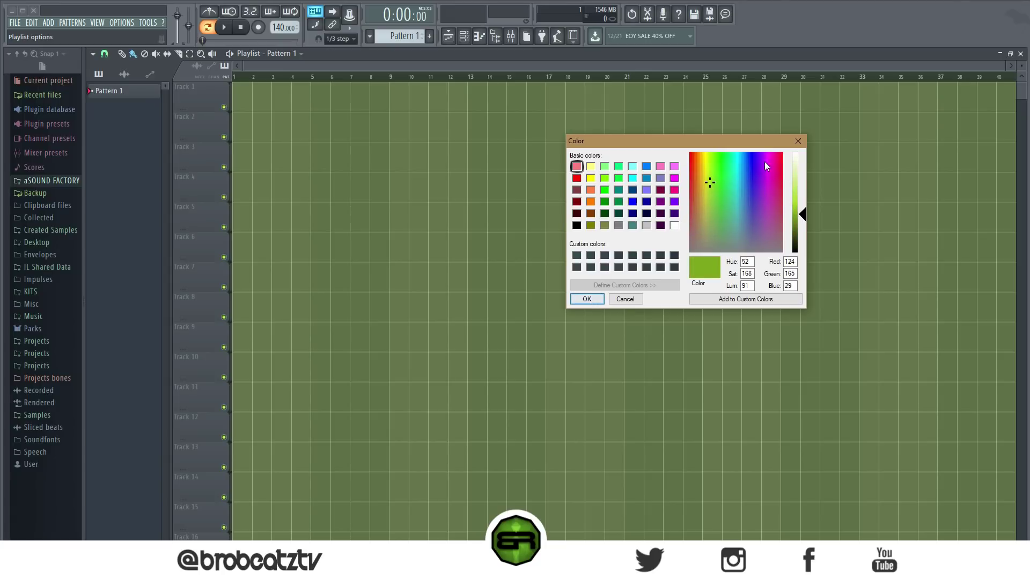
{"action": "left_click", "coordinate": [587, 299]}
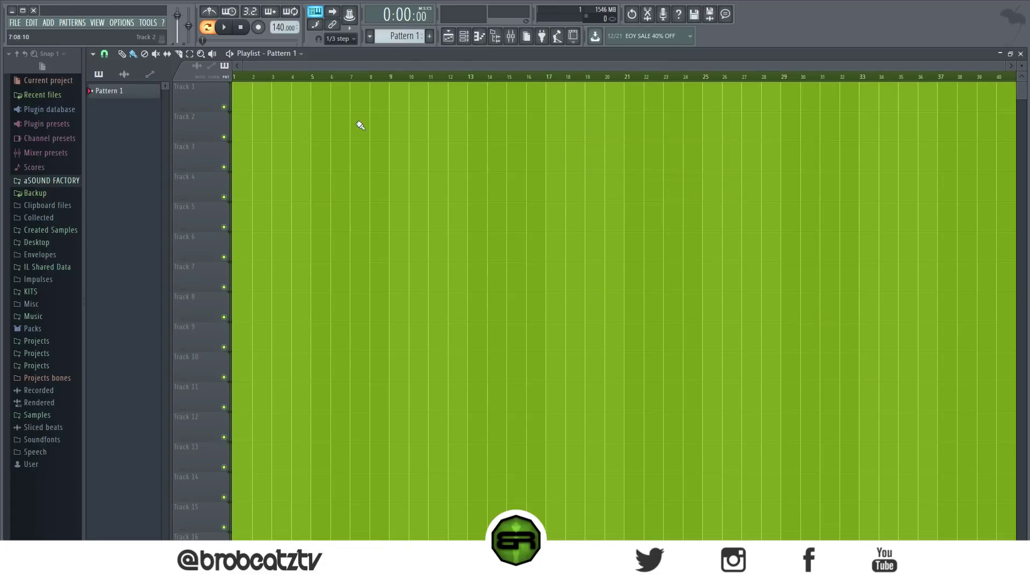
- Change the playlist grid colour to a dusky red, then bring up the mixer
{"action": "left_click", "coordinate": [92, 53]}
{"action": "mouse_move", "coordinate": [161, 88]}
{"action": "left_click", "coordinate": [217, 94]}
{"action": "left_click", "coordinate": [698, 231]}
{"action": "left_click_drag", "start_coordinate": [699, 229], "coordinate": [693, 227]}
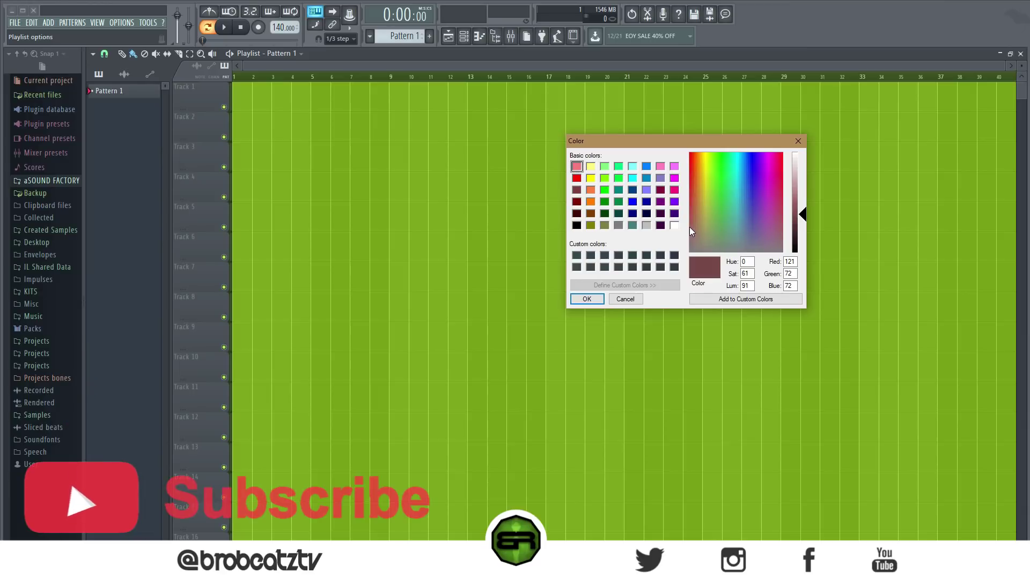
{"action": "left_click", "coordinate": [575, 302]}
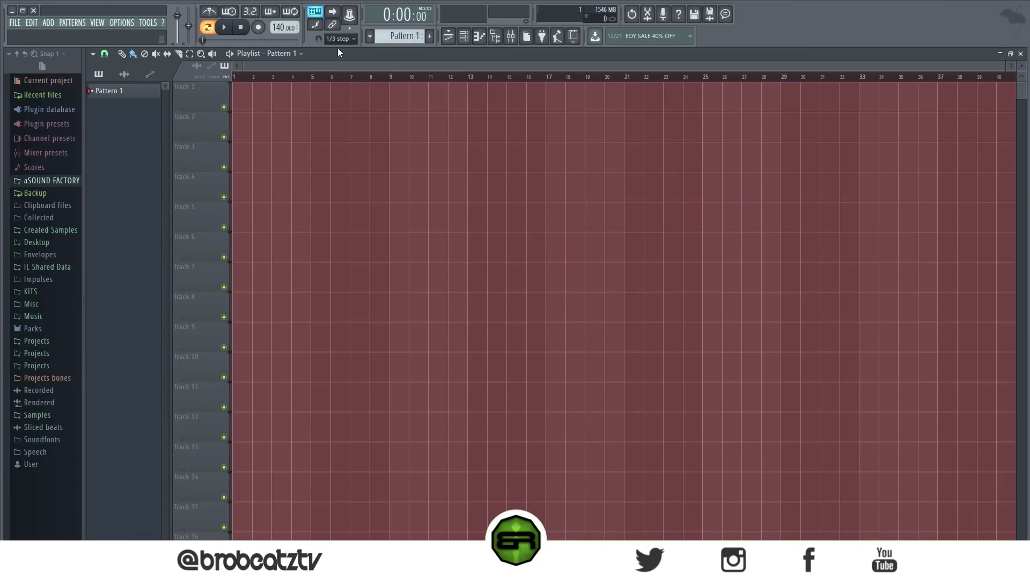
{"action": "left_click", "coordinate": [511, 36]}
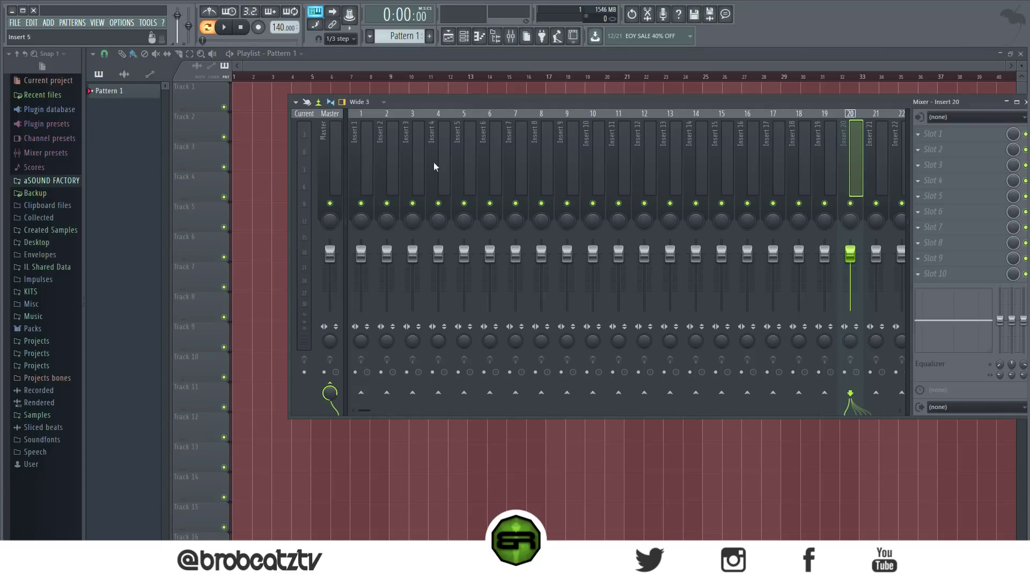
- Select mixer inserts 1 through 14 together
{"action": "right_click", "coordinate": [501, 150]}
{"action": "left_click", "coordinate": [511, 131]}
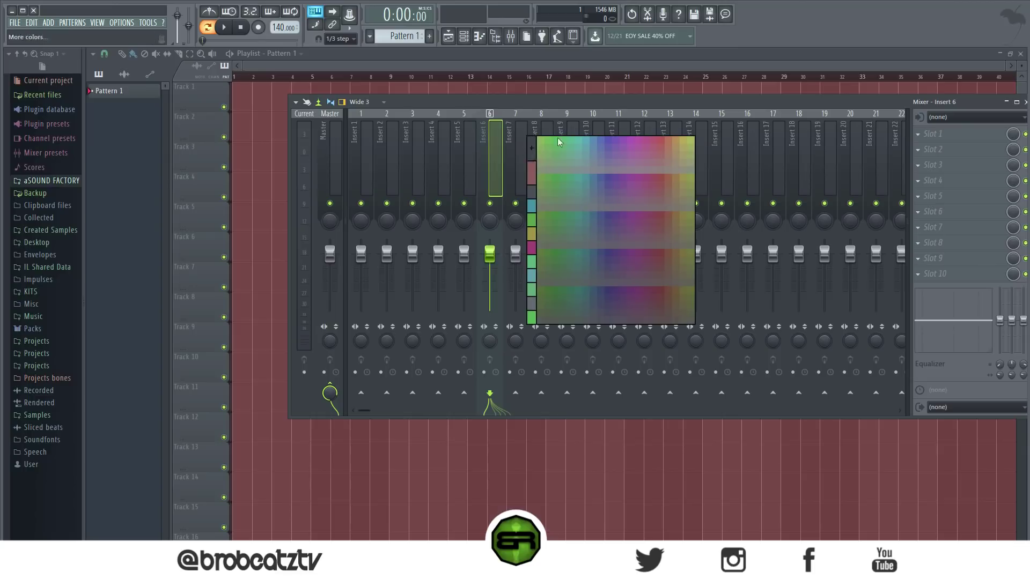
{"action": "left_click", "coordinate": [494, 133]}
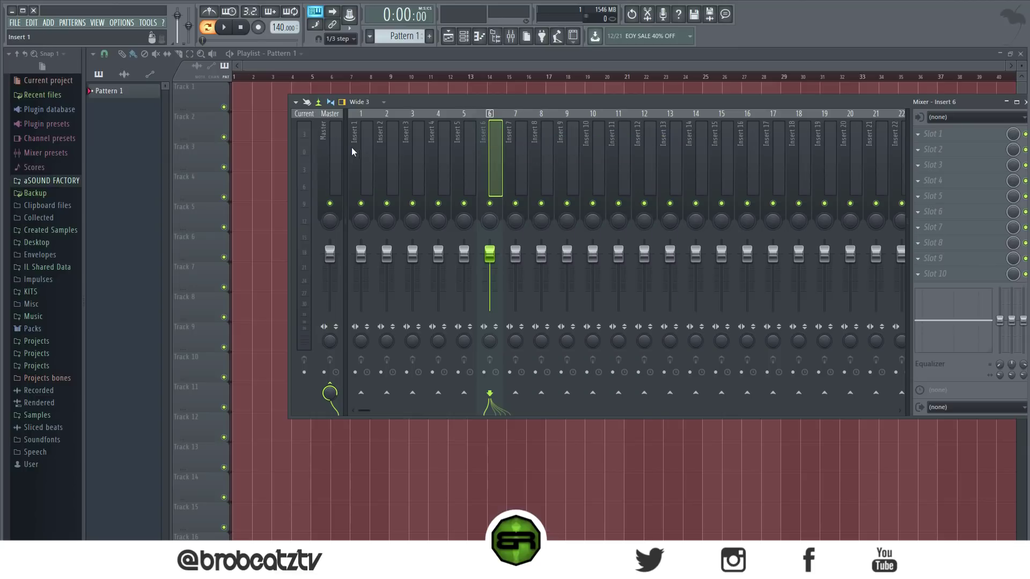
{"action": "left_click_drag", "start_coordinate": [697, 160], "coordinate": [361, 153]}
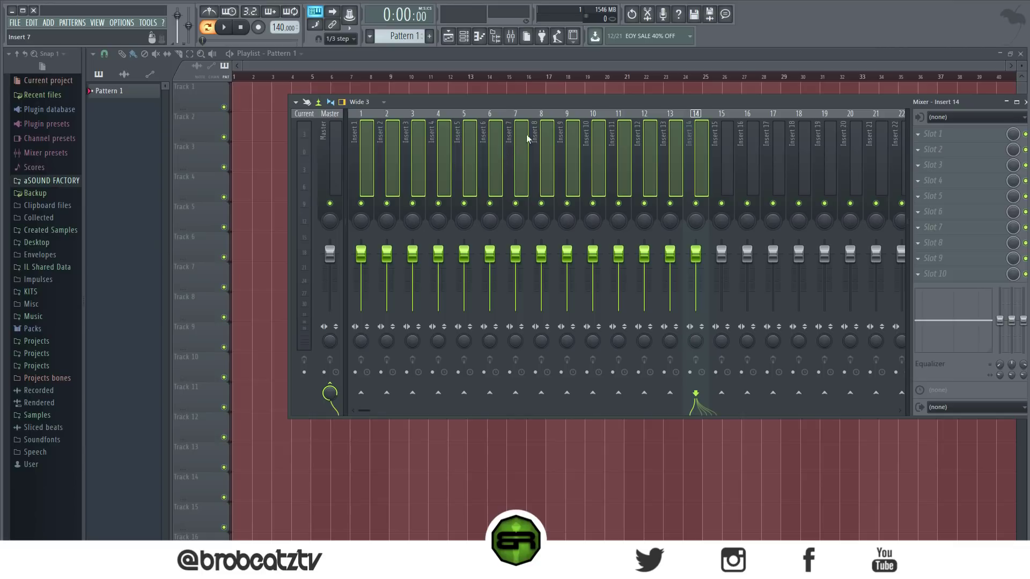
{"action": "right_click", "coordinate": [501, 141]}
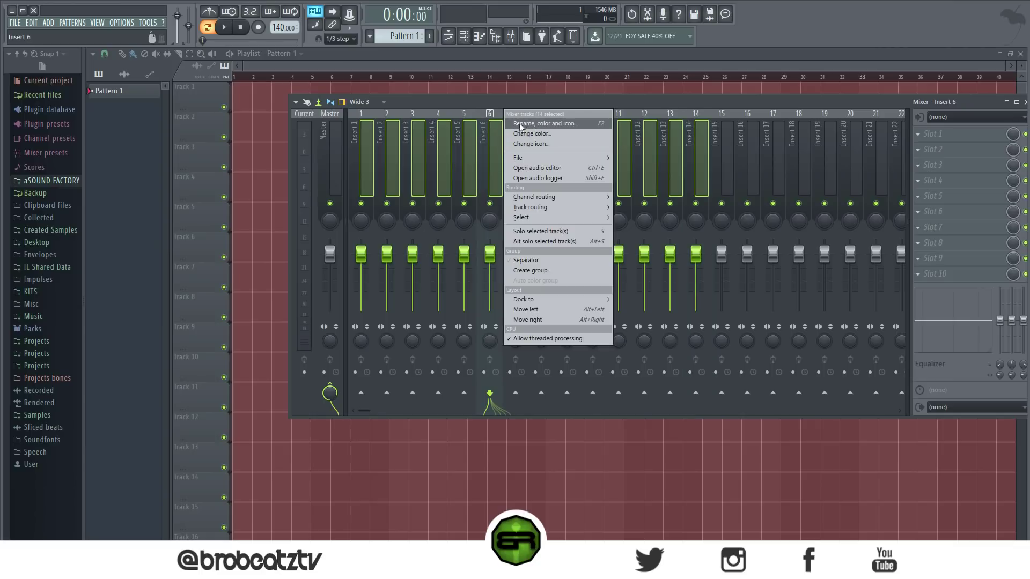
{"action": "left_click", "coordinate": [534, 126]}
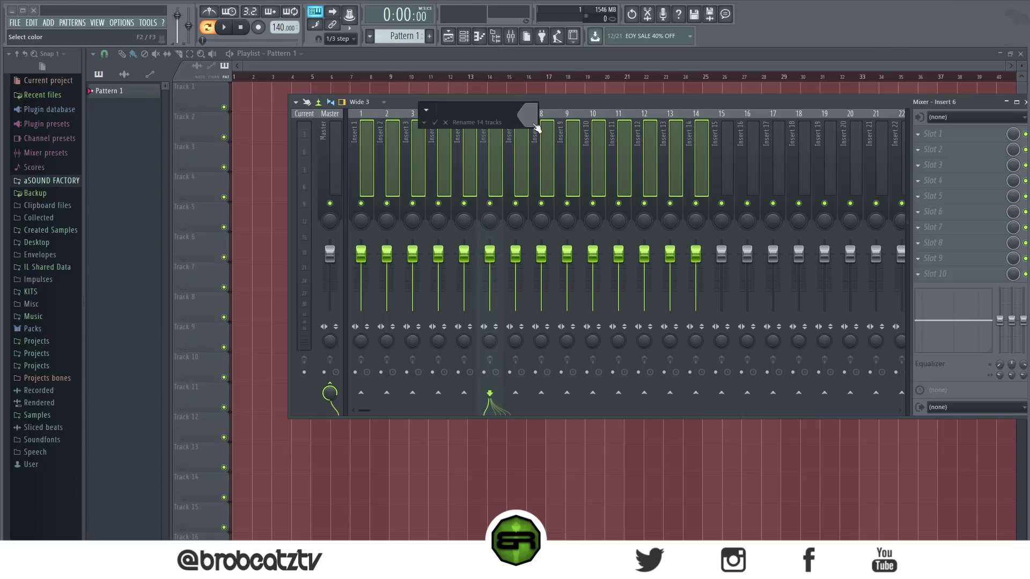
{"action": "left_click", "coordinate": [446, 123]}
- Tint the selected inserts 1–14 green, then bring up the channel rack
{"action": "right_click", "coordinate": [497, 139]}
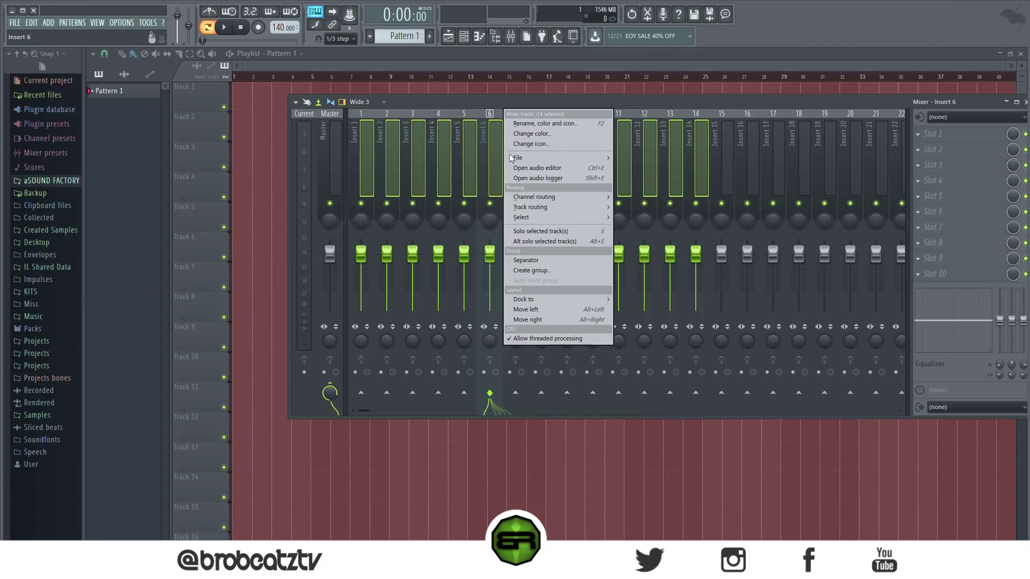
{"action": "left_click", "coordinate": [525, 140]}
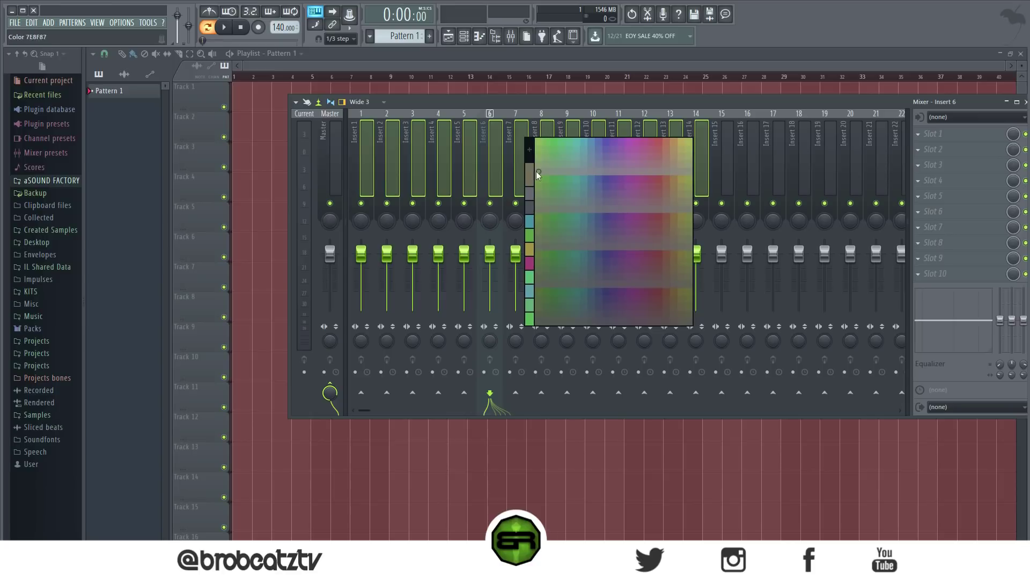
{"action": "left_click", "coordinate": [560, 181]}
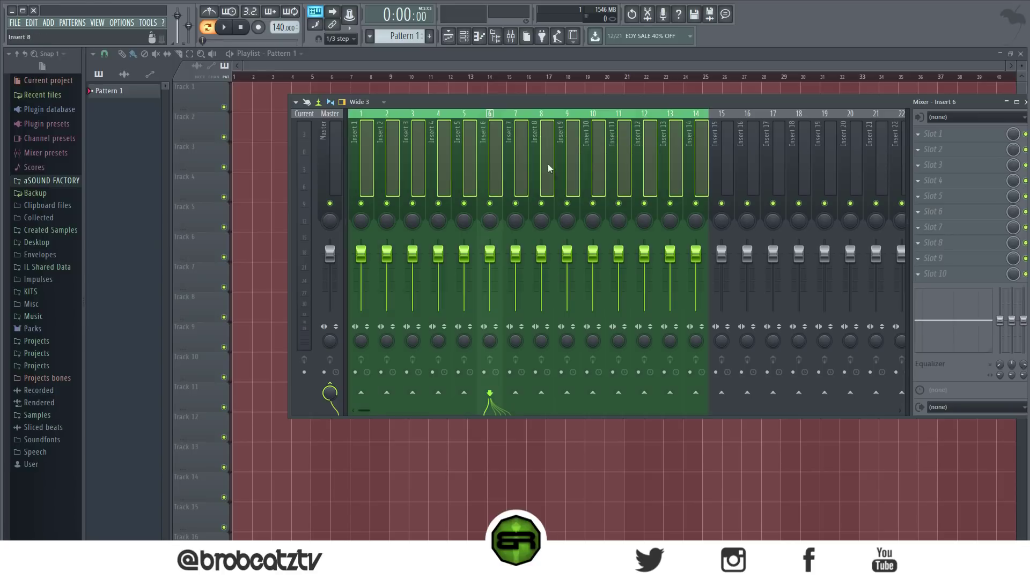
{"action": "left_click", "coordinate": [450, 137]}
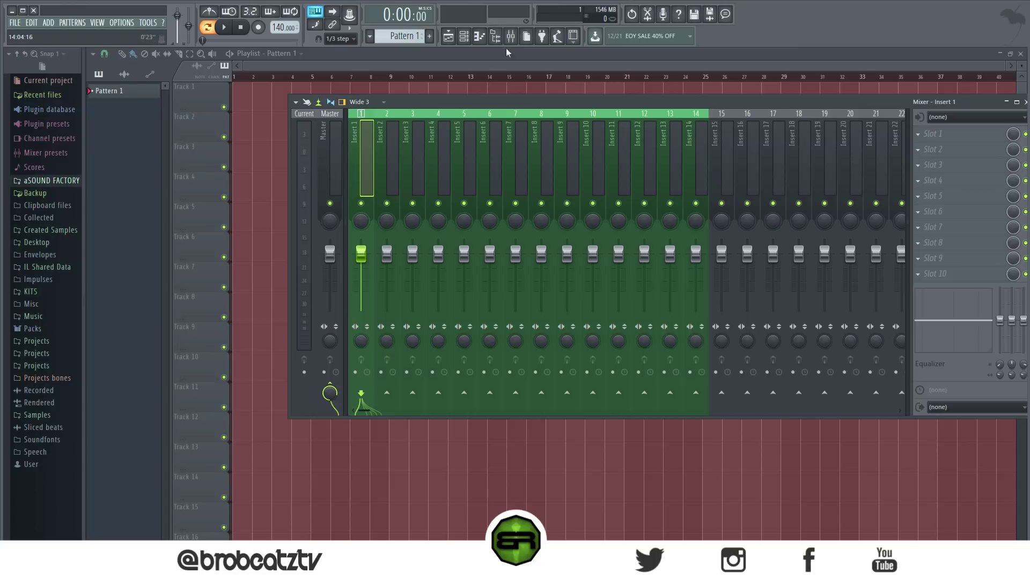
{"action": "left_click", "coordinate": [464, 36]}
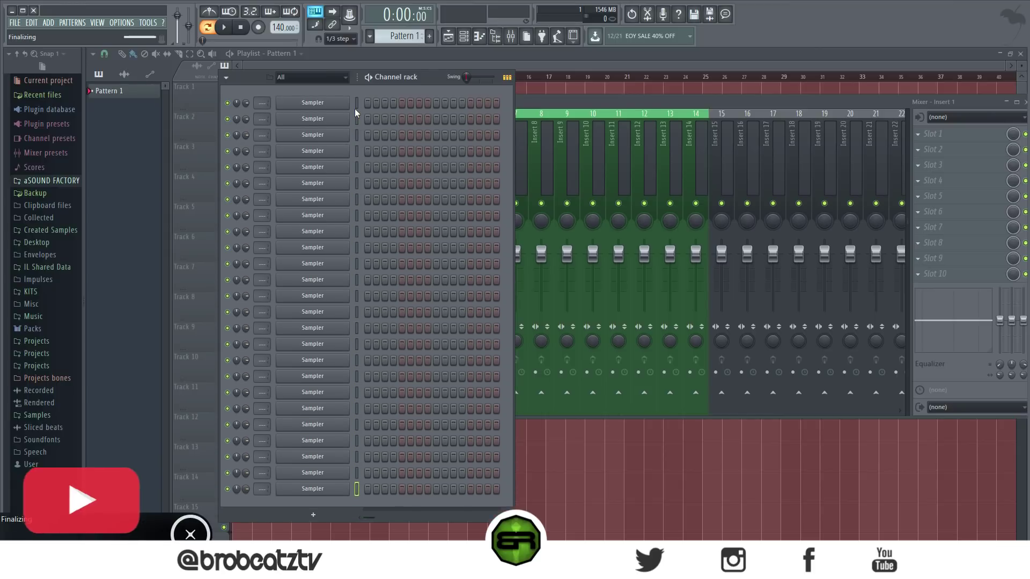
- Select every Sampler channel in the channel rack
{"action": "left_click_drag", "start_coordinate": [356, 102], "coordinate": [361, 523]}
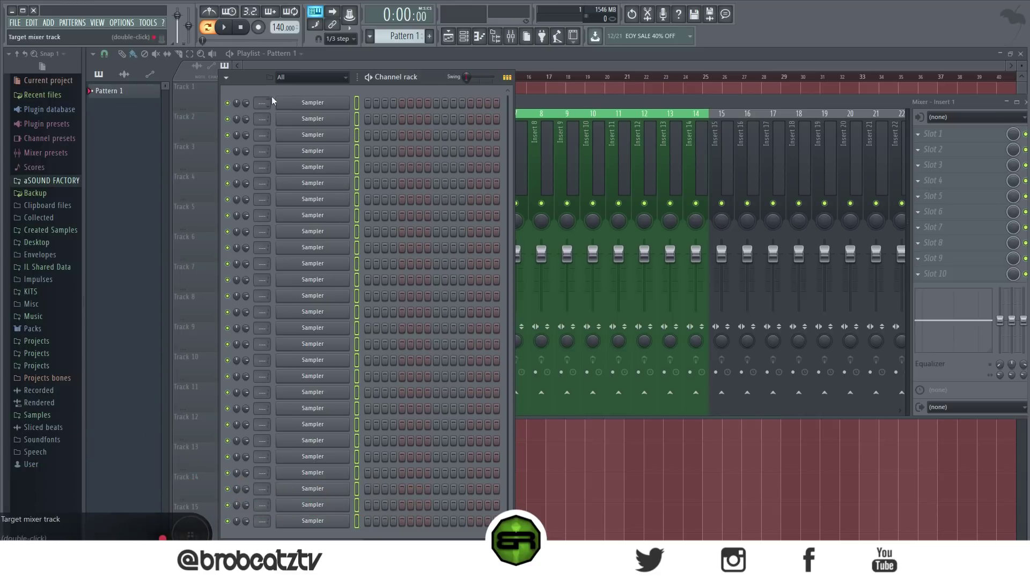
{"action": "right_click", "coordinate": [305, 105]}
{"action": "left_click", "coordinate": [386, 126]}
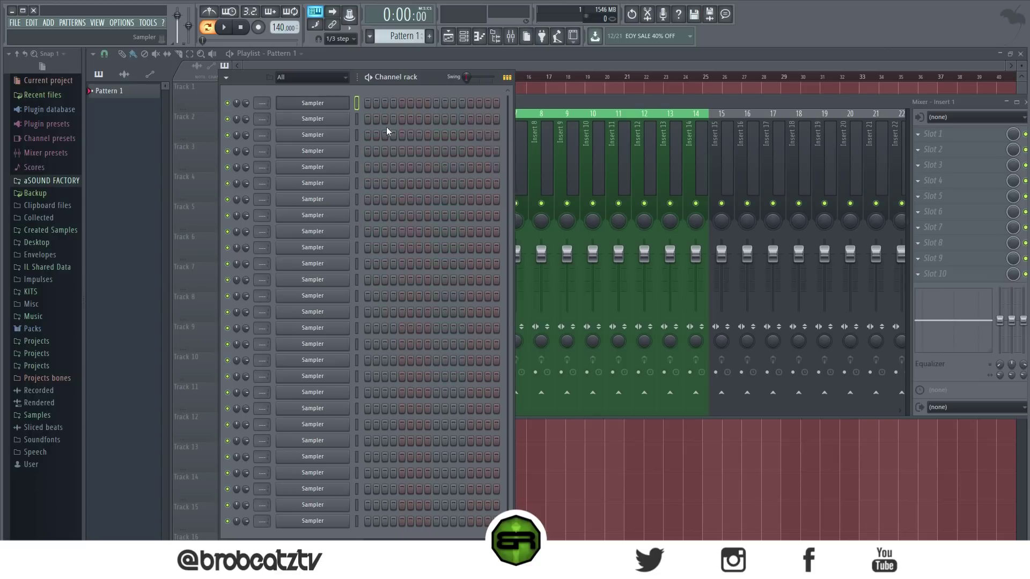
{"action": "left_click", "coordinate": [381, 95]}
{"action": "right_click", "coordinate": [357, 107]}
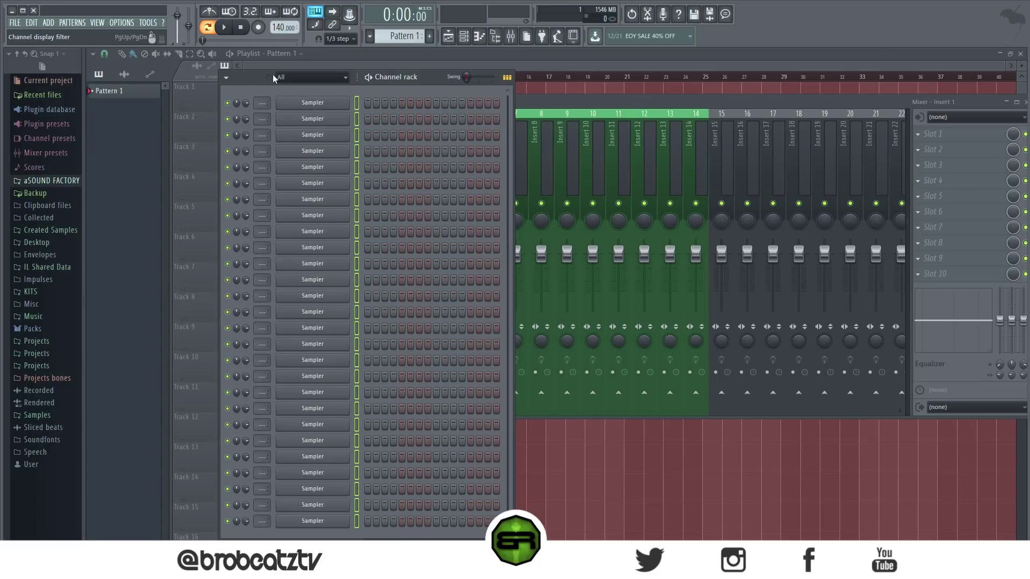
- Colour the selected channels with a gradient from green to purple
{"action": "left_click", "coordinate": [226, 78]}
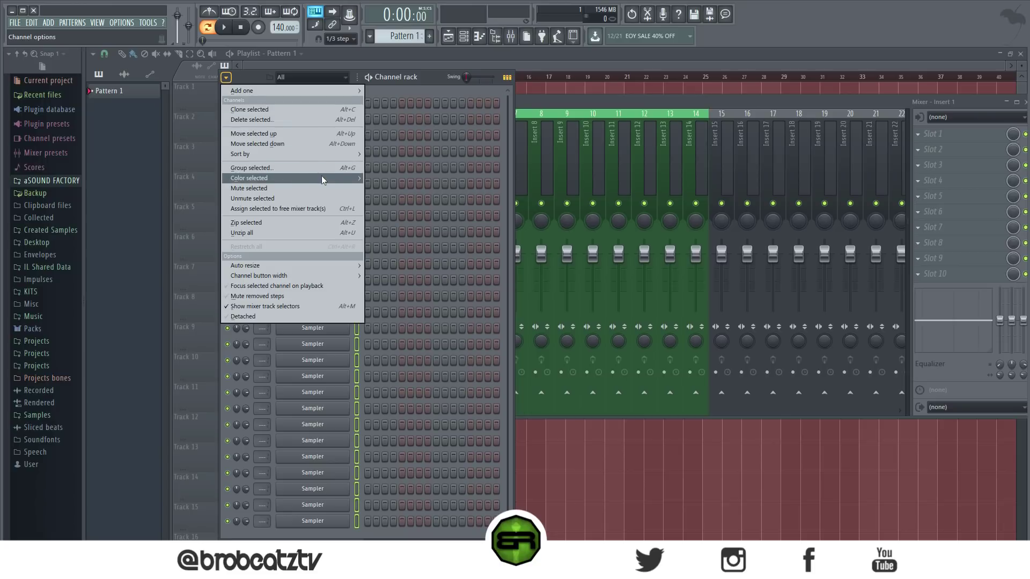
{"action": "mouse_move", "coordinate": [357, 183]}
{"action": "left_click", "coordinate": [397, 179]}
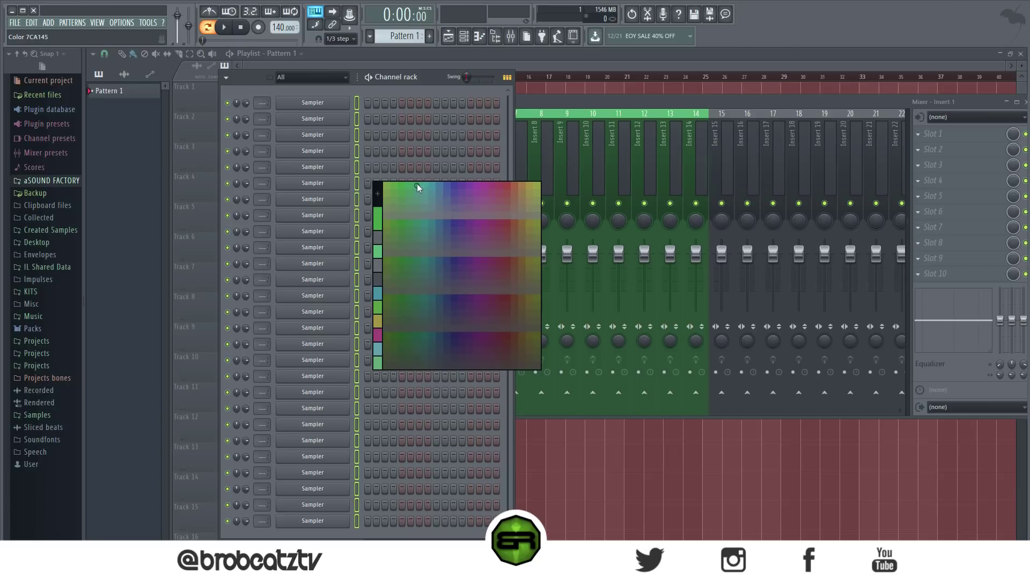
{"action": "left_click", "coordinate": [417, 183]}
{"action": "left_click", "coordinate": [506, 189]}
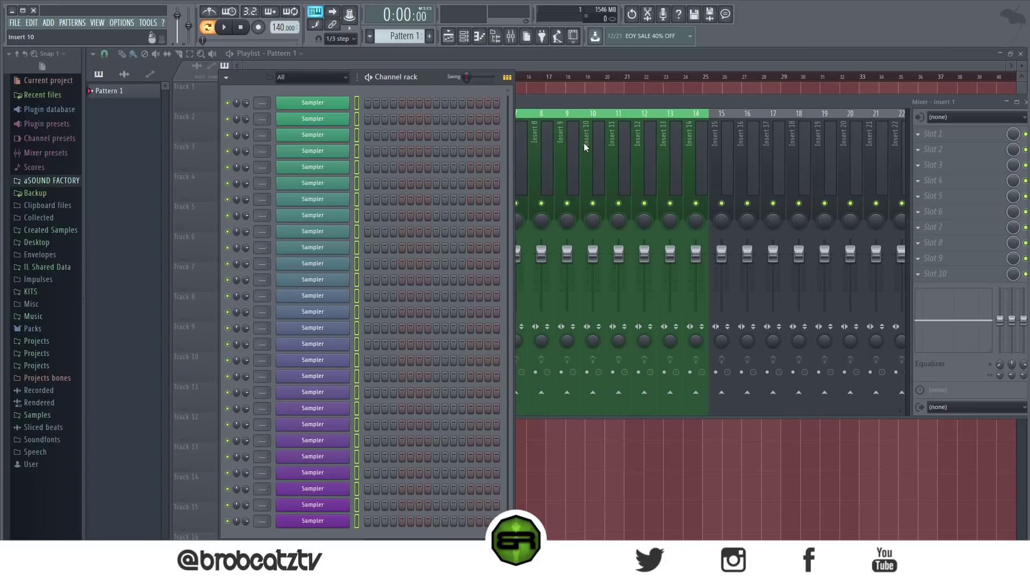
- Route each Sampler channel to its own mixer track with Ctrl+L
{"action": "key", "text": "ctrl+l"}
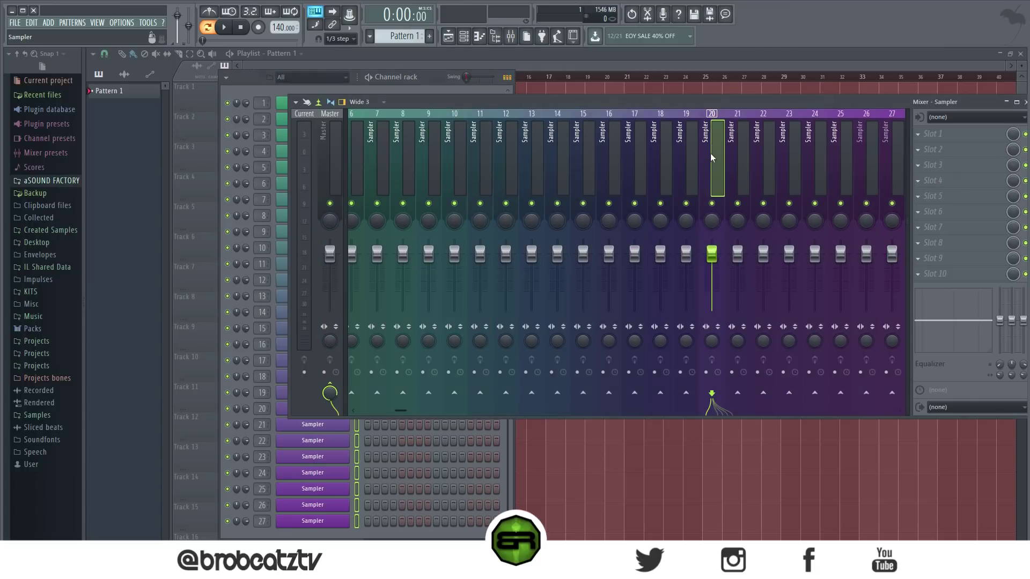
{"action": "scroll", "coordinate": [711, 161], "scroll_direction": "down", "scroll_amount": 6}
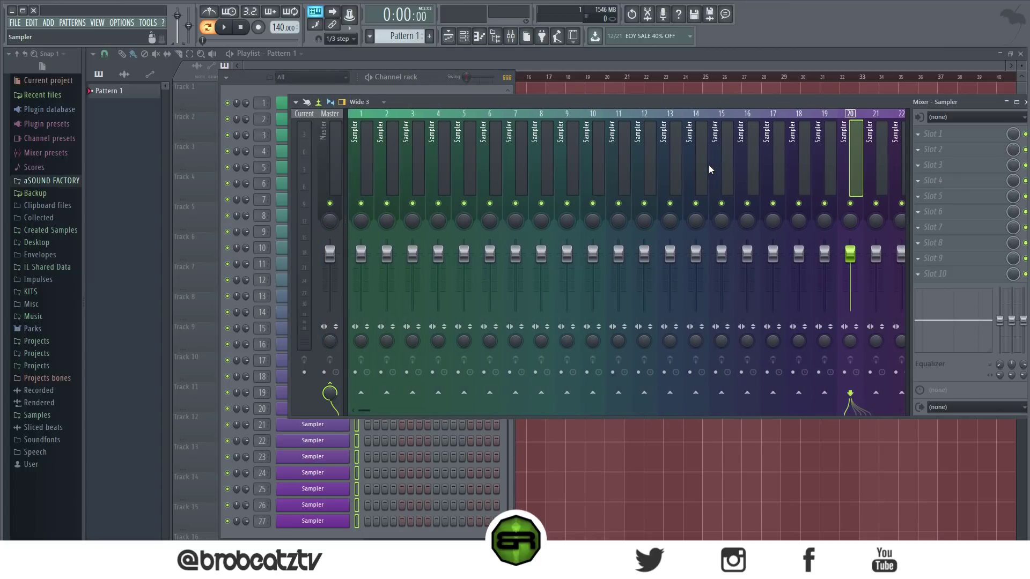
{"action": "scroll", "coordinate": [805, 161], "scroll_direction": "up", "scroll_amount": 6}
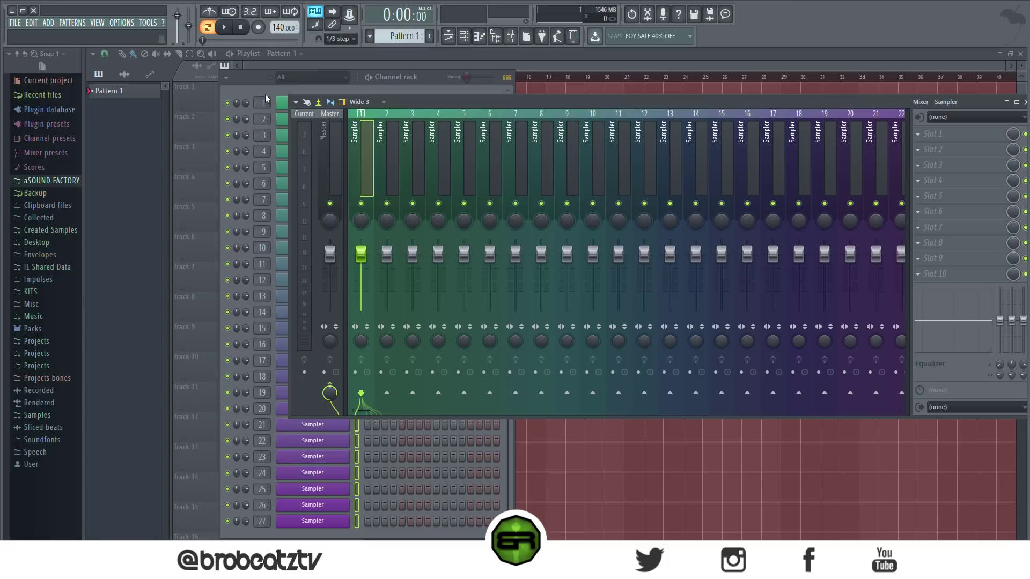
{"action": "key", "text": "F6"}
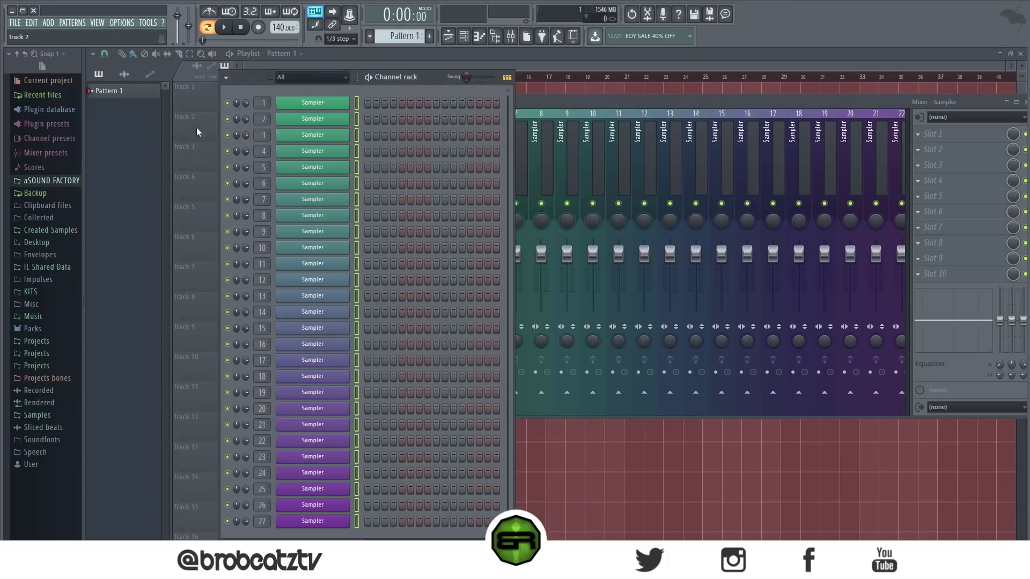
- Turn on first steps for channels 1 and 11 and move the channel rack off the mixer strips
{"action": "left_click_drag", "start_coordinate": [258, 80], "coordinate": [308, 62]}
{"action": "left_click", "coordinate": [421, 85]}
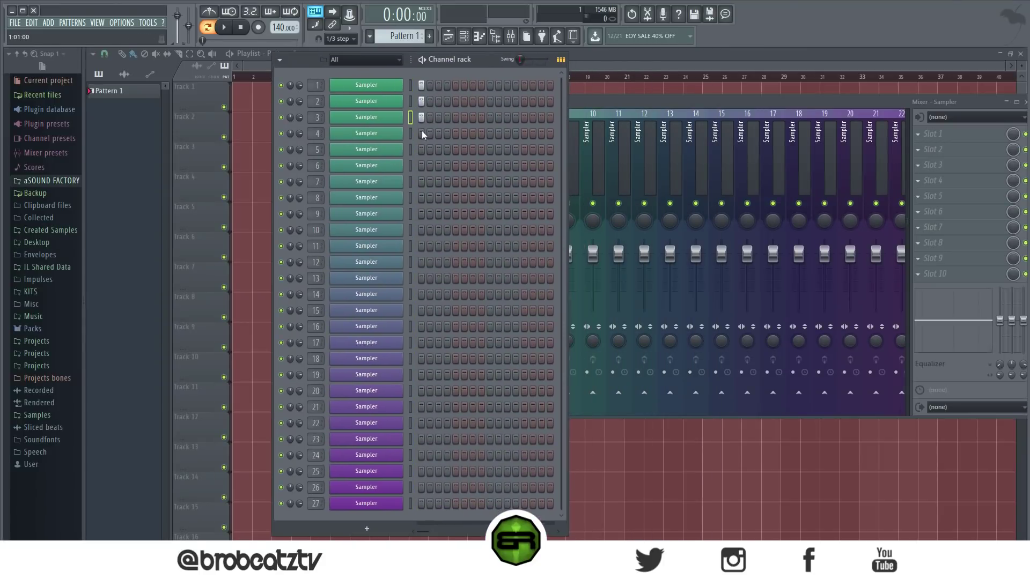
{"action": "left_click", "coordinate": [421, 246]}
{"action": "left_click", "coordinate": [411, 342]}
{"action": "left_click_drag", "start_coordinate": [449, 57], "coordinate": [576, 139]}
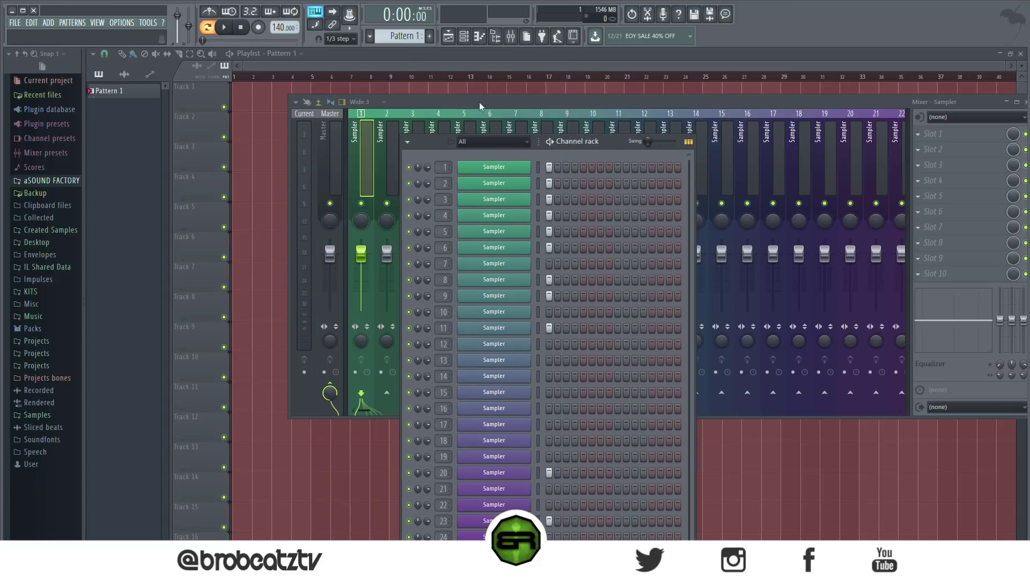
- Split the pattern by channel and place the Sampler patterns at bar 1 on Tracks 1–12
{"action": "left_click", "coordinate": [375, 40]}
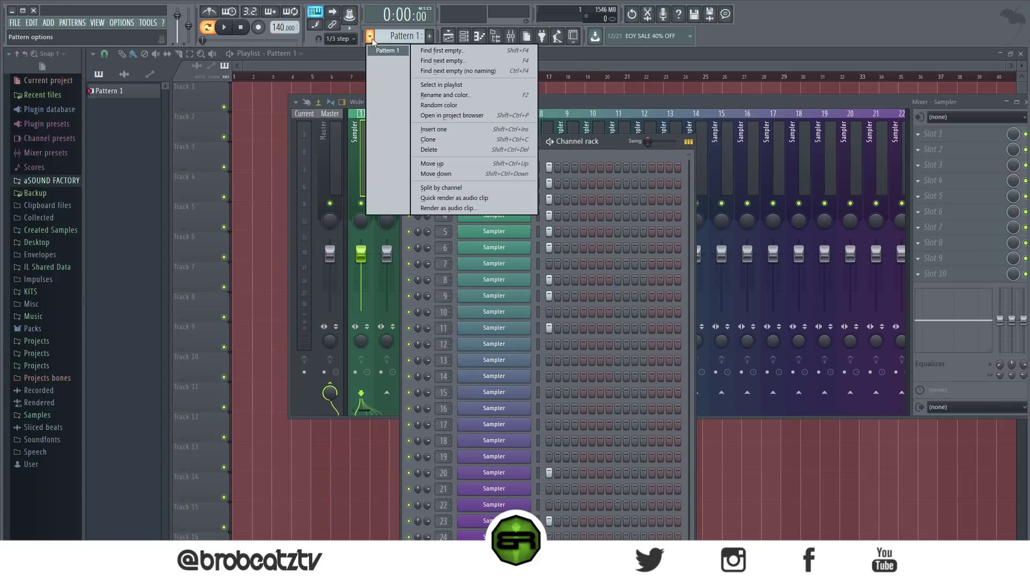
{"action": "left_click", "coordinate": [452, 194]}
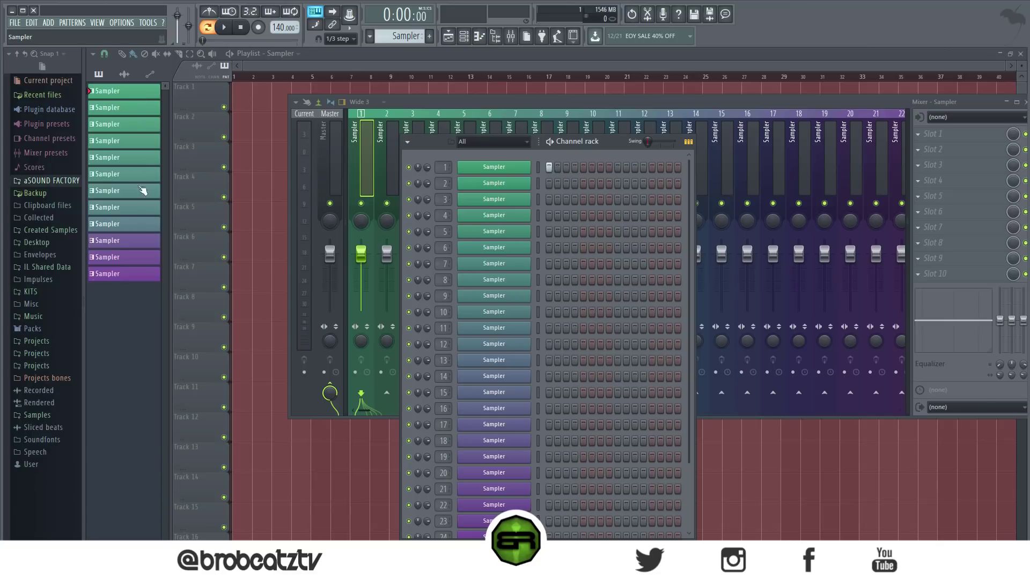
{"action": "left_click", "coordinate": [134, 107]}
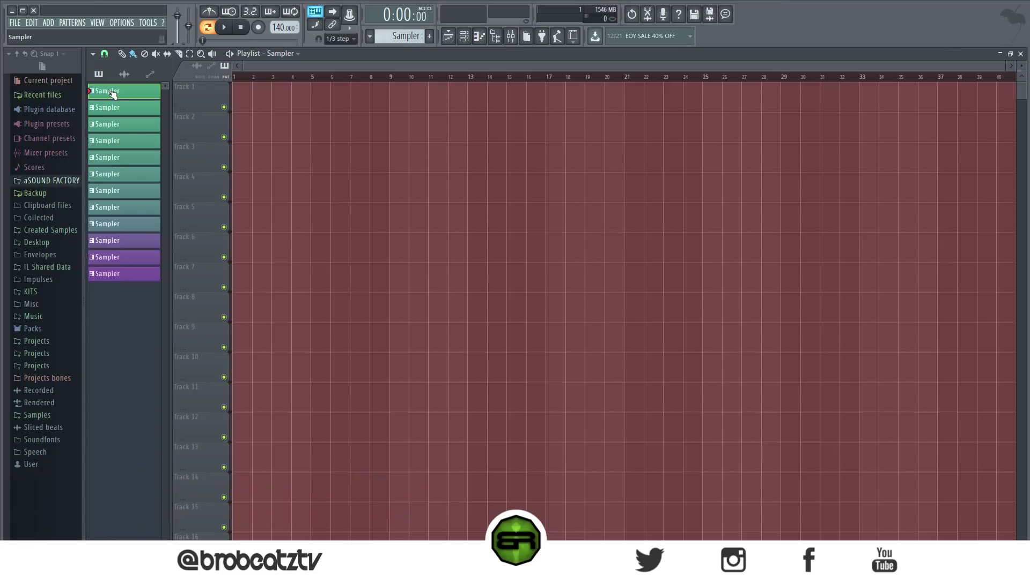
{"action": "left_click", "coordinate": [120, 274]}
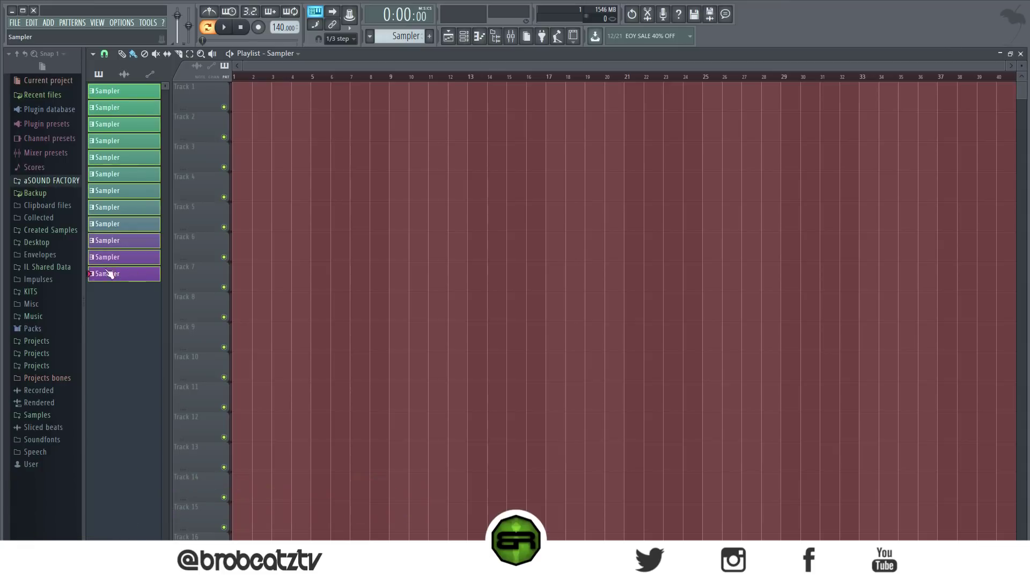
{"action": "left_click_drag", "start_coordinate": [244, 100], "coordinate": [220, 102]}
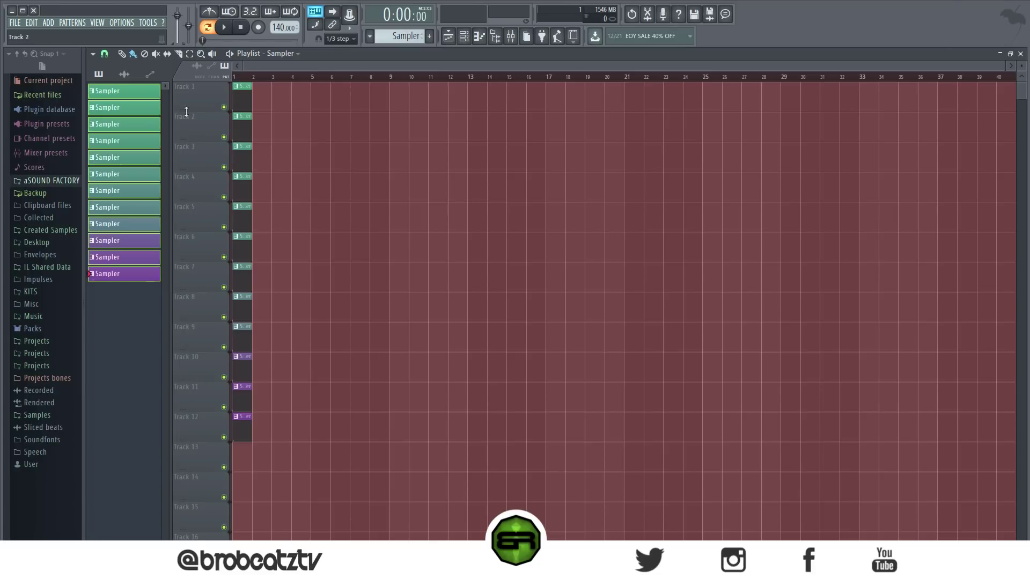
{"action": "left_click", "coordinate": [464, 35]}
- Colour the Track 1 header purple and the Track 2 header mauve
{"action": "key", "text": "F6"}
{"action": "right_click", "coordinate": [183, 99]}
{"action": "left_click", "coordinate": [203, 98]}
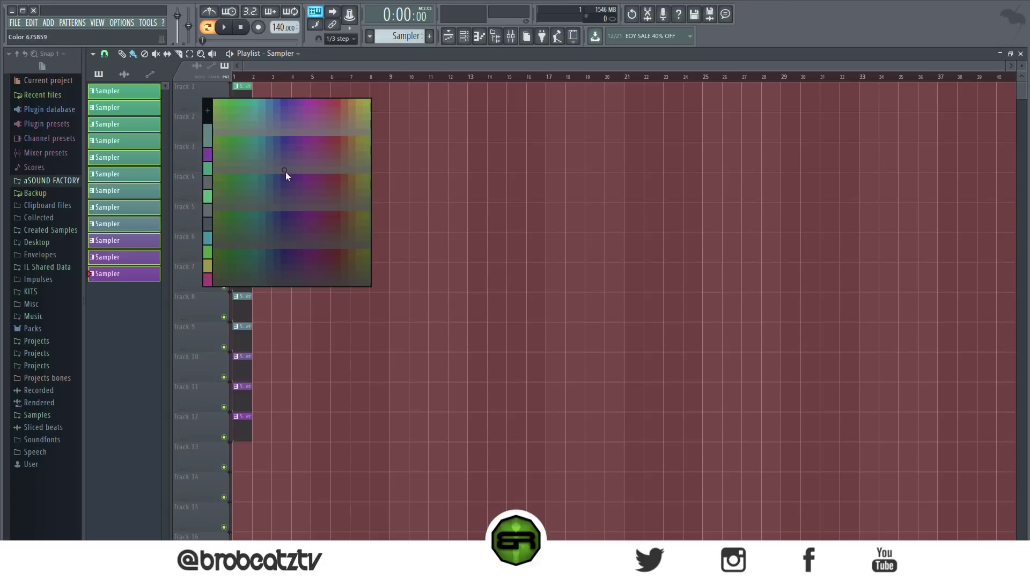
{"action": "left_click", "coordinate": [286, 172]}
{"action": "right_click", "coordinate": [186, 113]}
{"action": "left_click", "coordinate": [236, 129]}
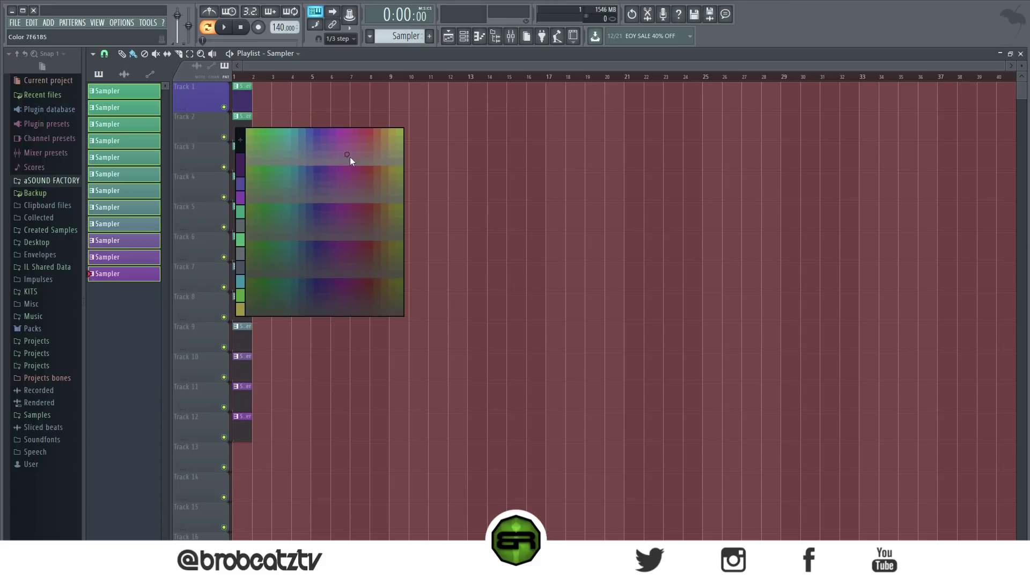
{"action": "left_click", "coordinate": [350, 157]}
- Give Track 3 a new header colour and Track 4 a grey-blue one
{"action": "right_click", "coordinate": [198, 153]}
{"action": "left_click", "coordinate": [248, 160]}
{"action": "left_click", "coordinate": [328, 241]}
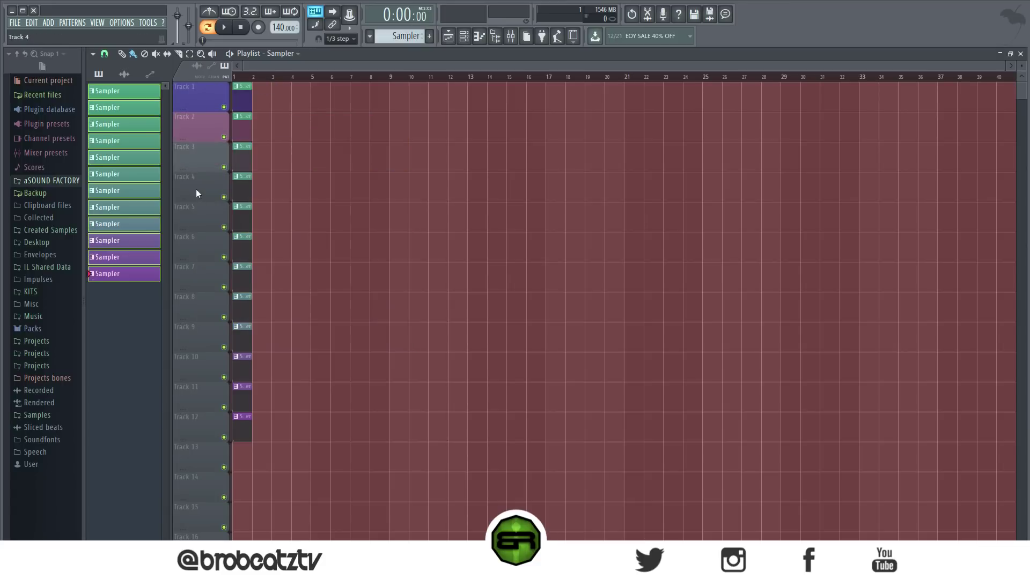
{"action": "right_click", "coordinate": [197, 193]}
{"action": "left_click", "coordinate": [242, 204]}
{"action": "left_click", "coordinate": [309, 248]}
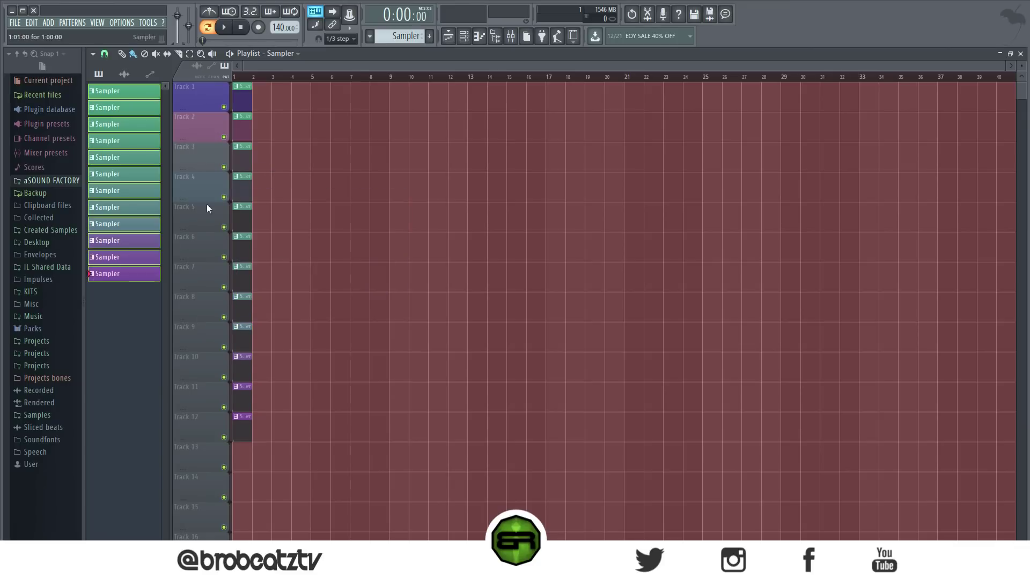